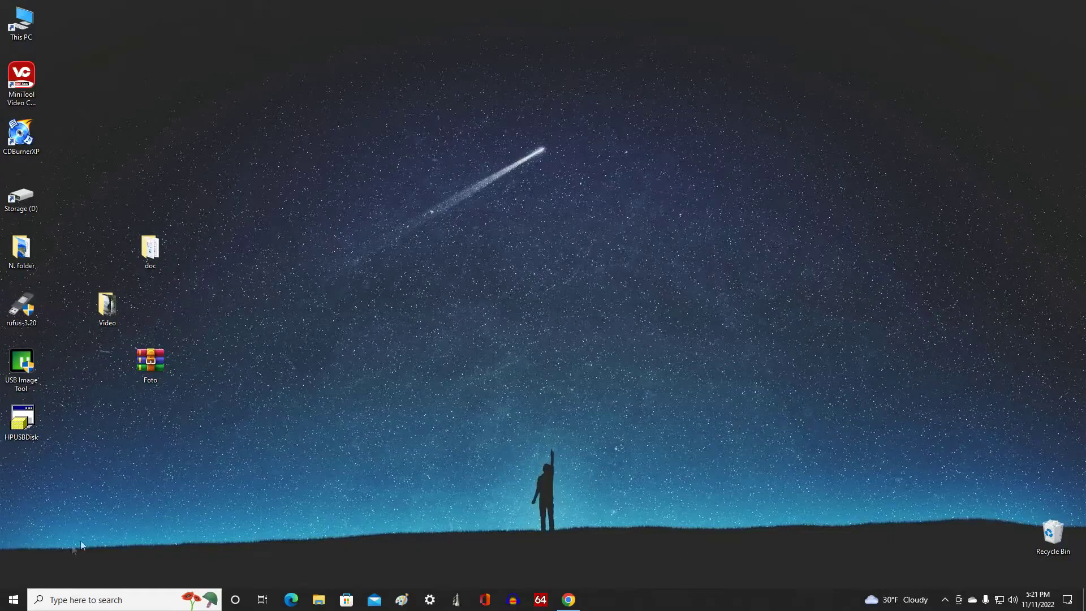
Step: From Start, reach Settings' Update & Security page and follow the link to the Windows 11 device specifications
left_click(14, 599)
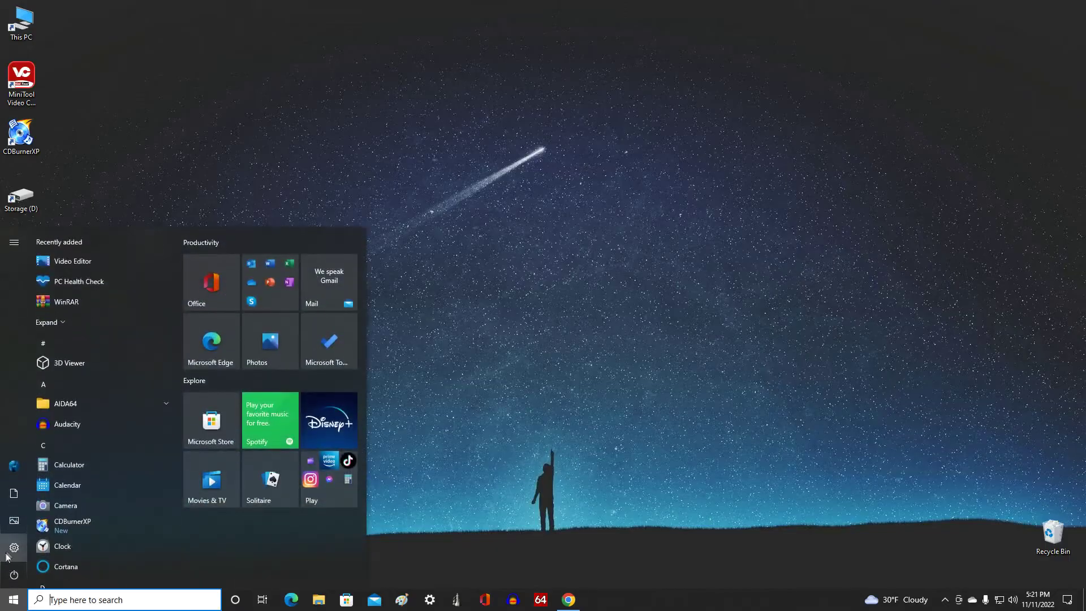
left_click(113, 548)
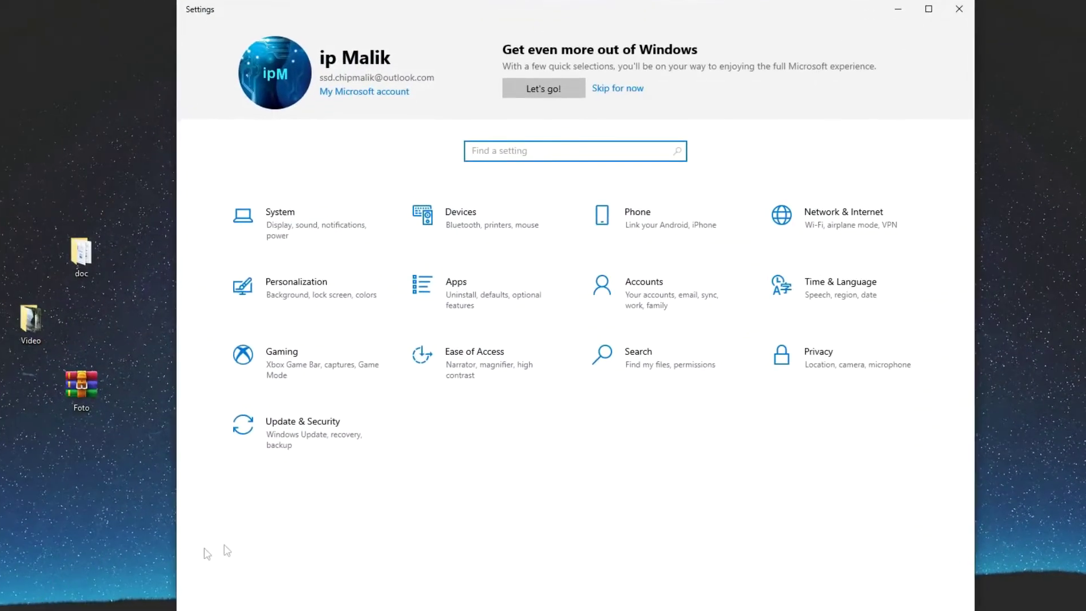
left_click(322, 459)
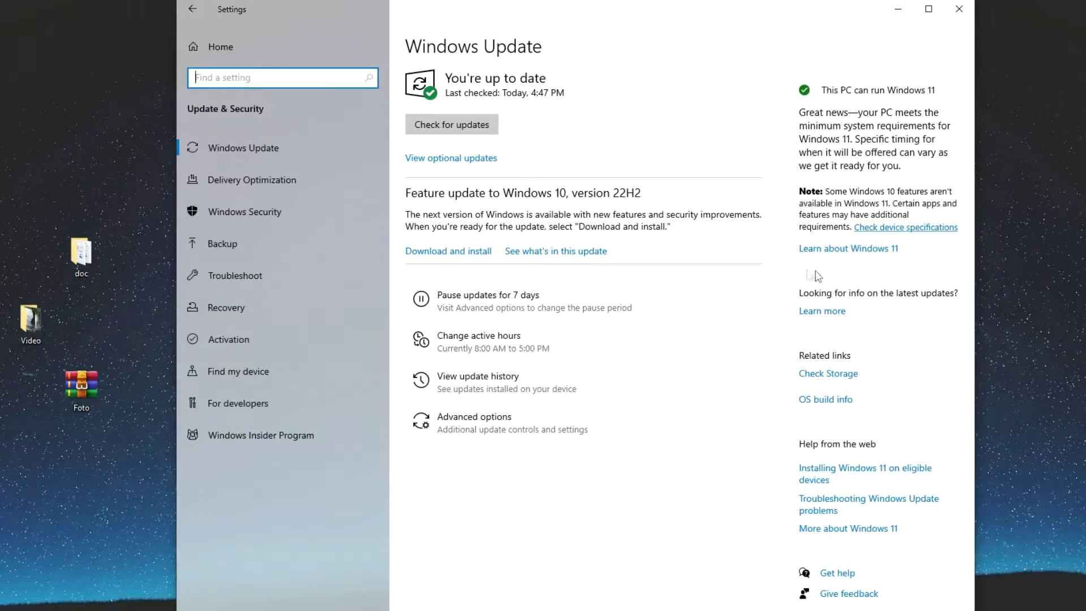
left_click(924, 233)
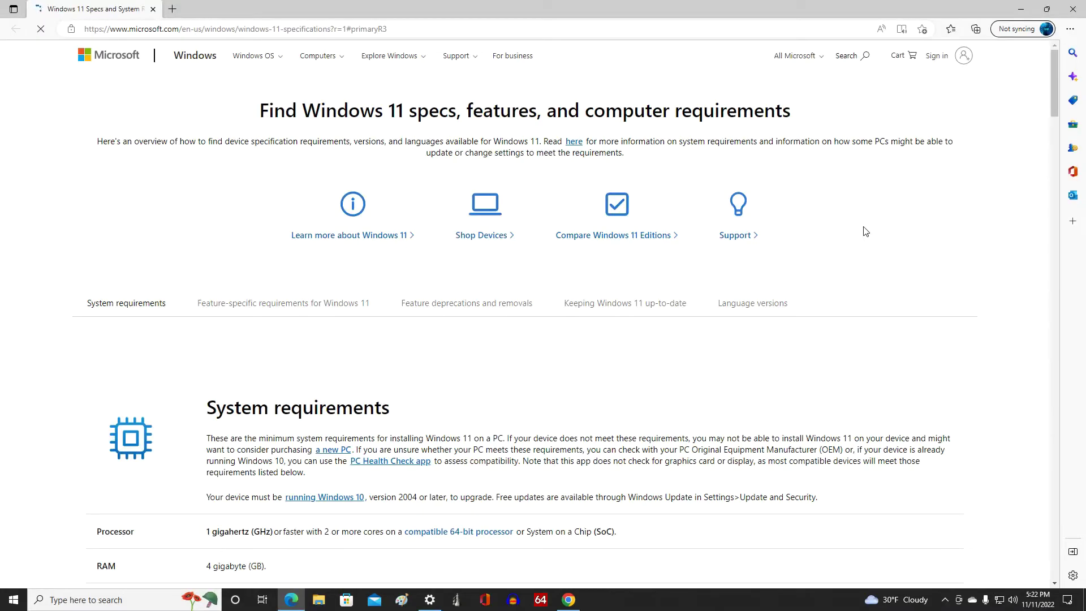
scroll(865, 232, "down", 4)
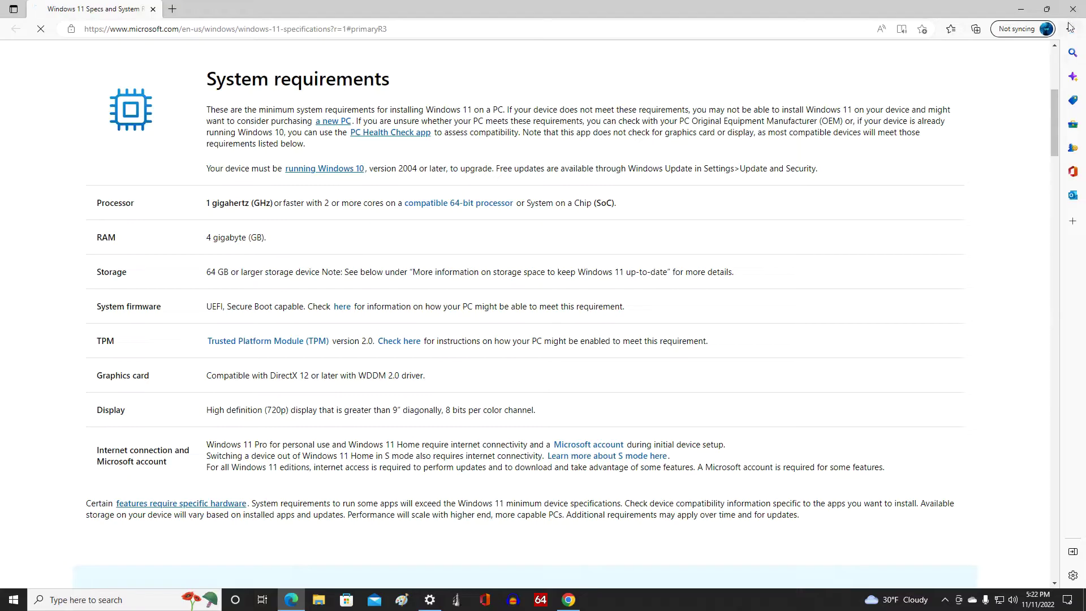
Step: Minimize Edge and the Settings window so the desktop is visible again
left_click(1020, 9)
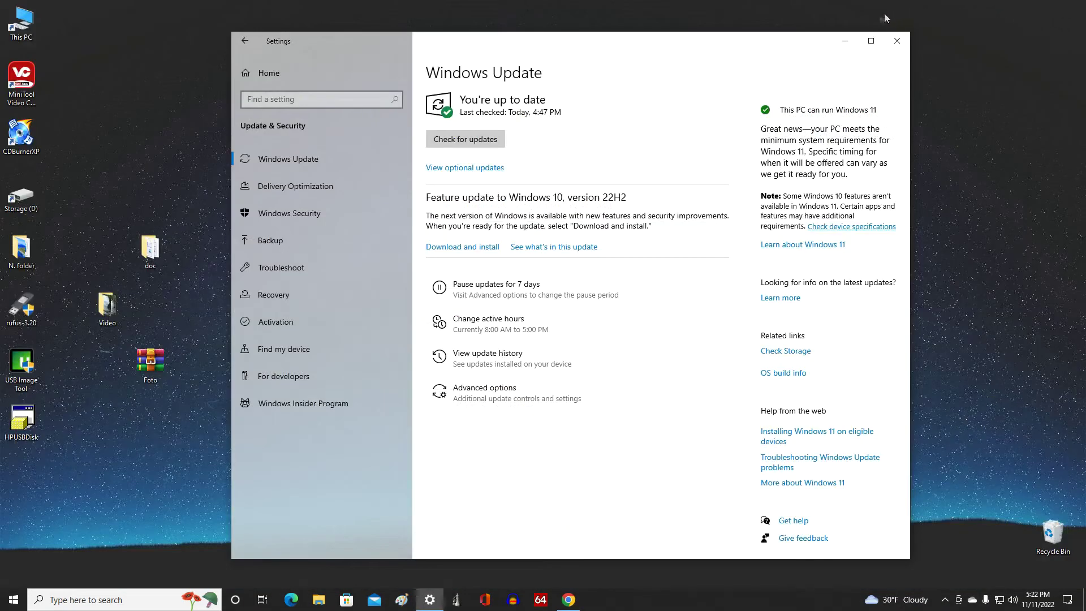
left_click(843, 43)
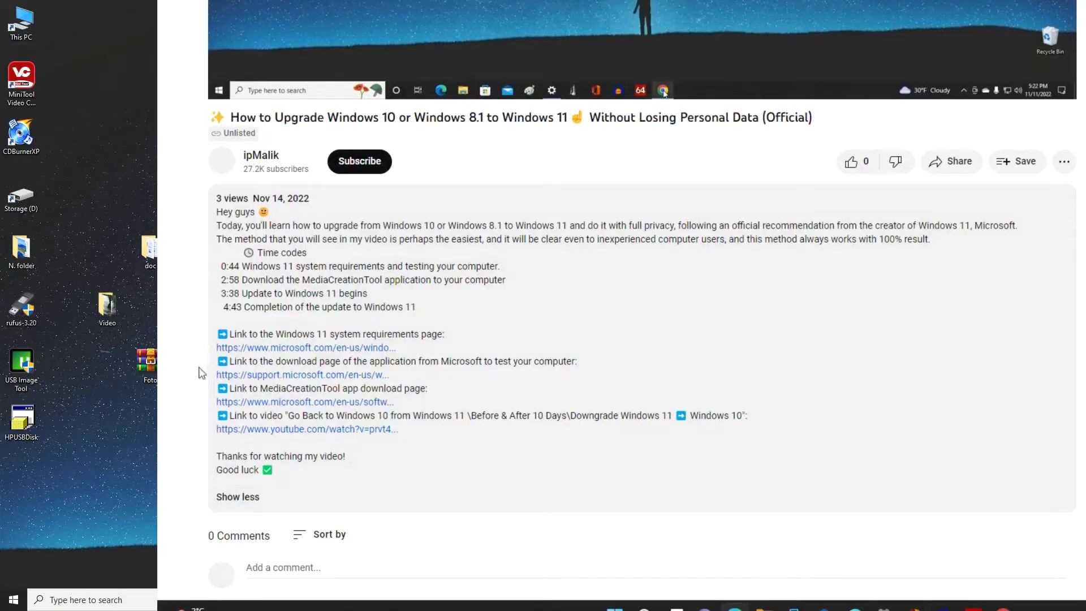
Step: From the video description's support article, download the PC Health Check installer and close Chrome
left_click(341, 375)
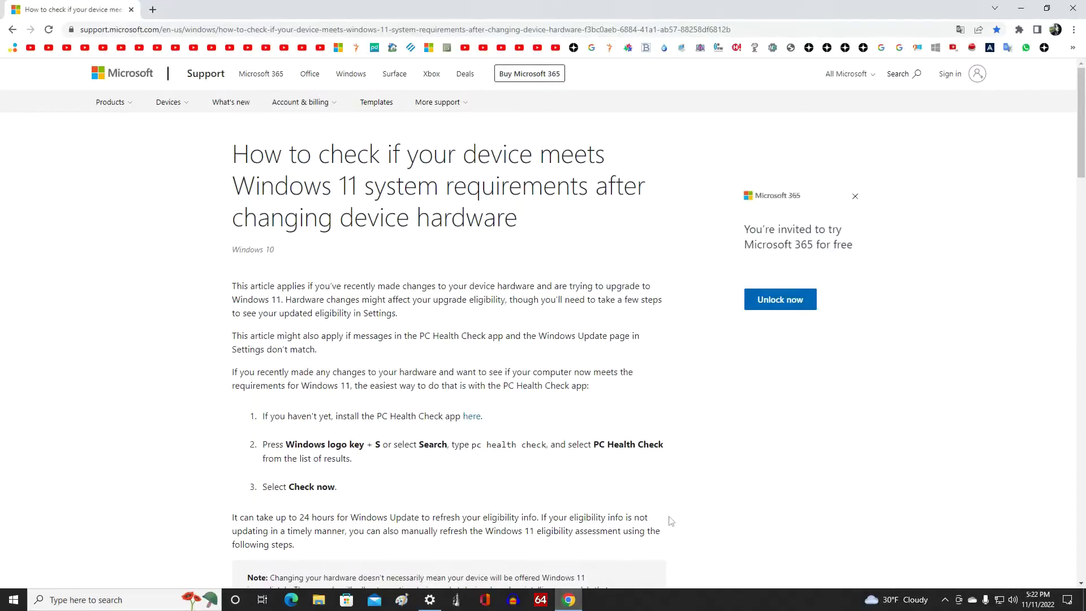
scroll(678, 500, "down", 3)
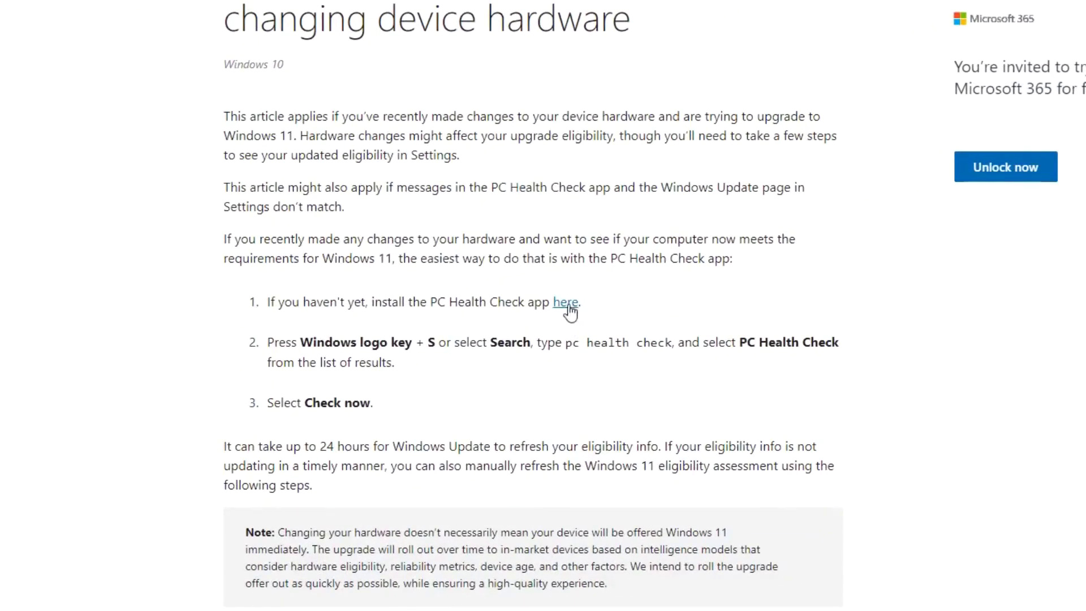
left_click(565, 305)
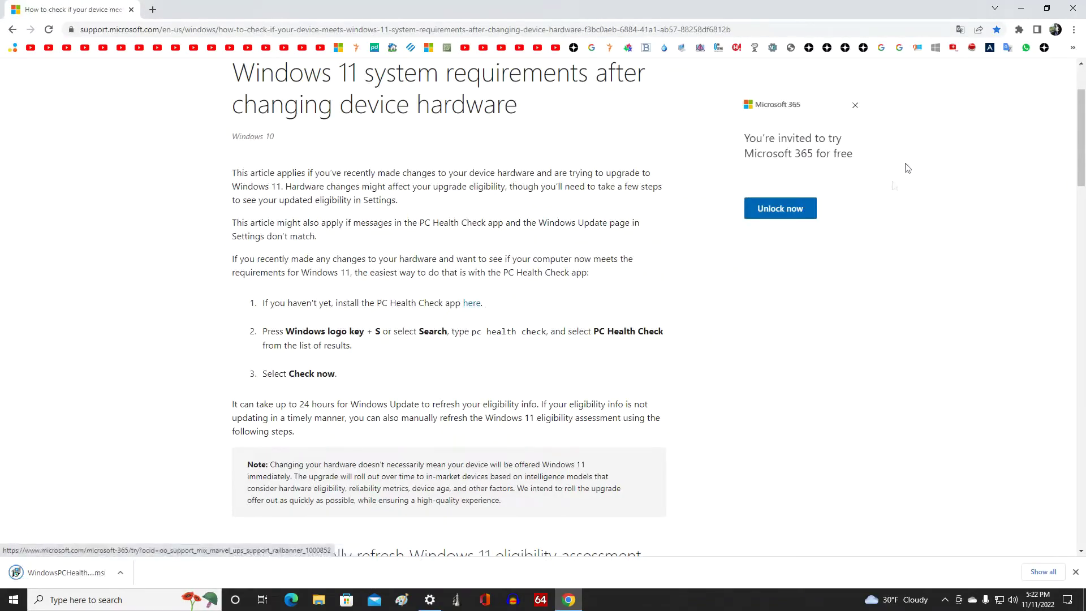
left_click(1071, 7)
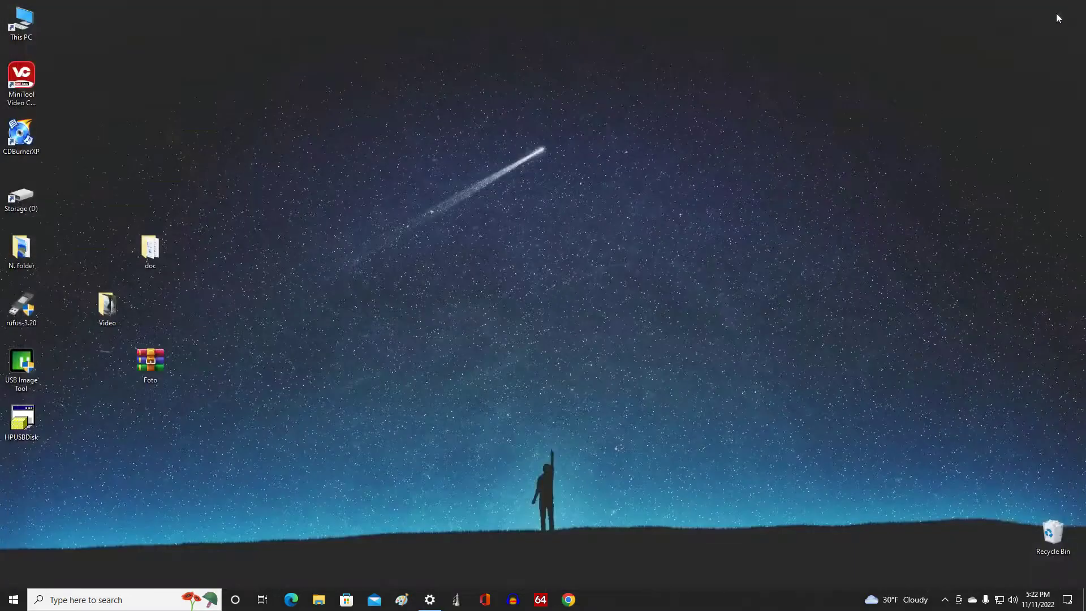
Step: Launch WindowsPCHealthCheckSetup from the Downloads folder and close the Explorer window
left_click(318, 599)
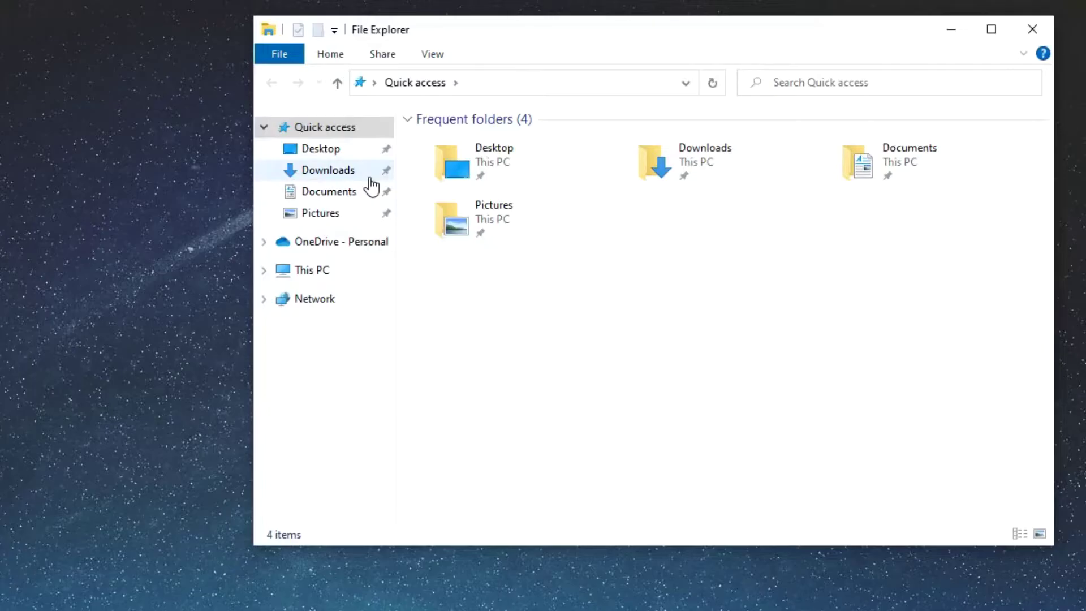
left_click(370, 178)
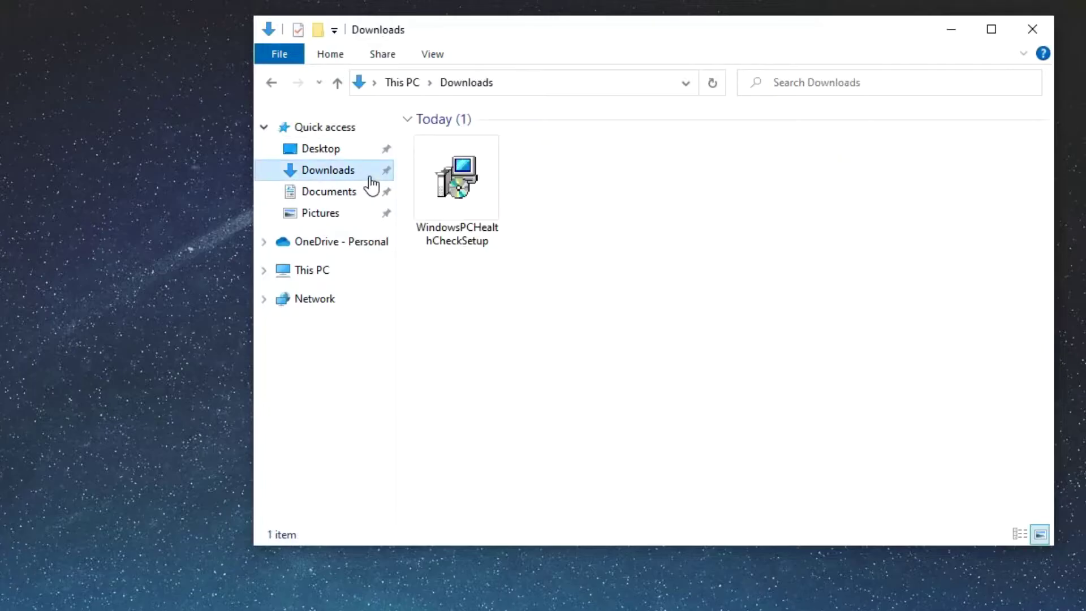
double_click(481, 205)
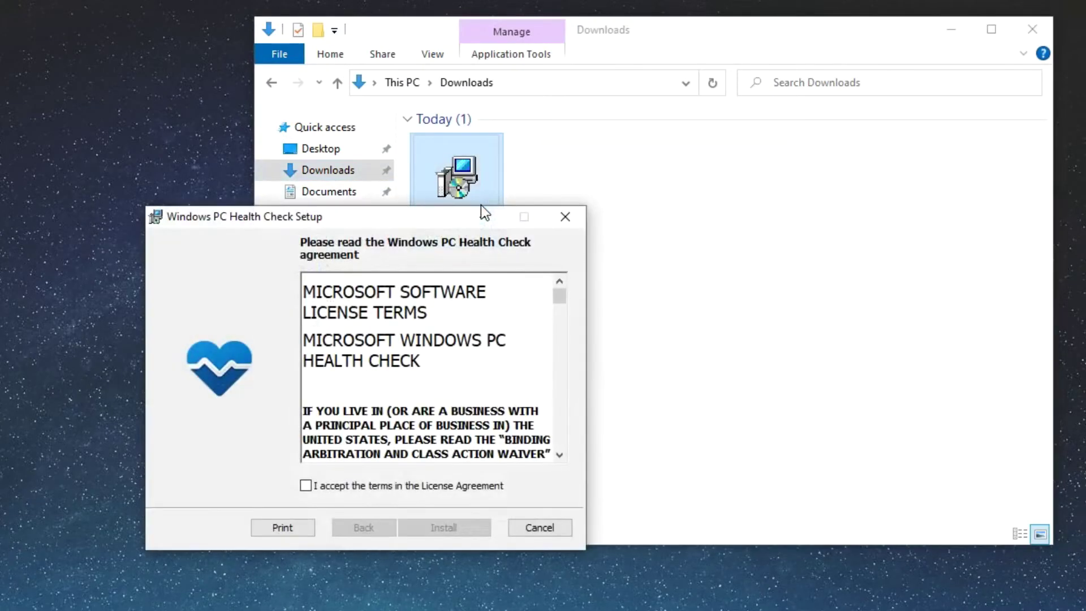
left_click(1027, 28)
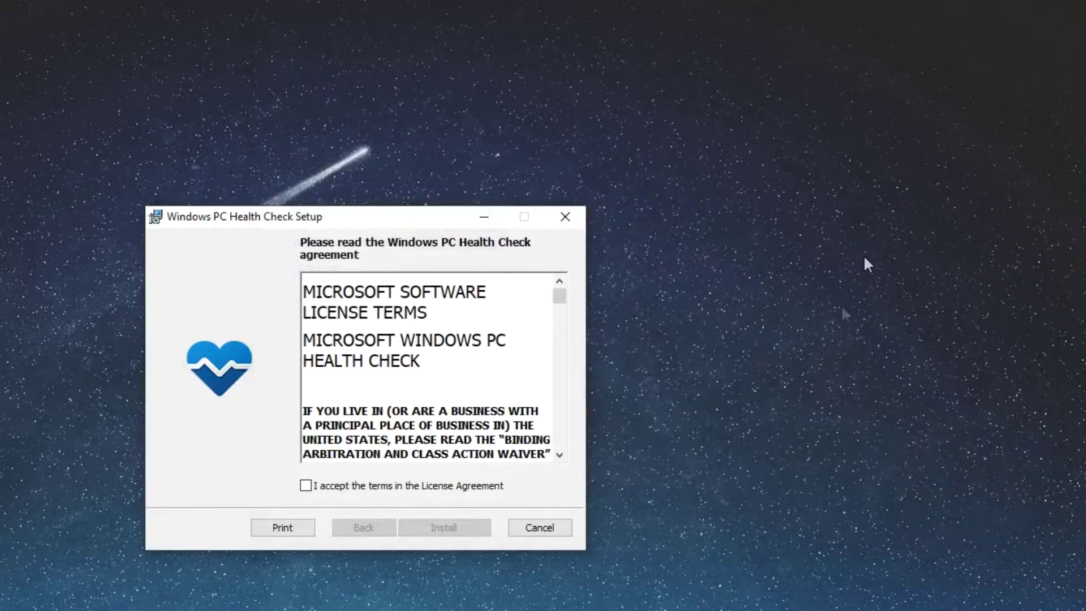
Step: Accept the PC Health Check license terms and install the app
left_click(305, 486)
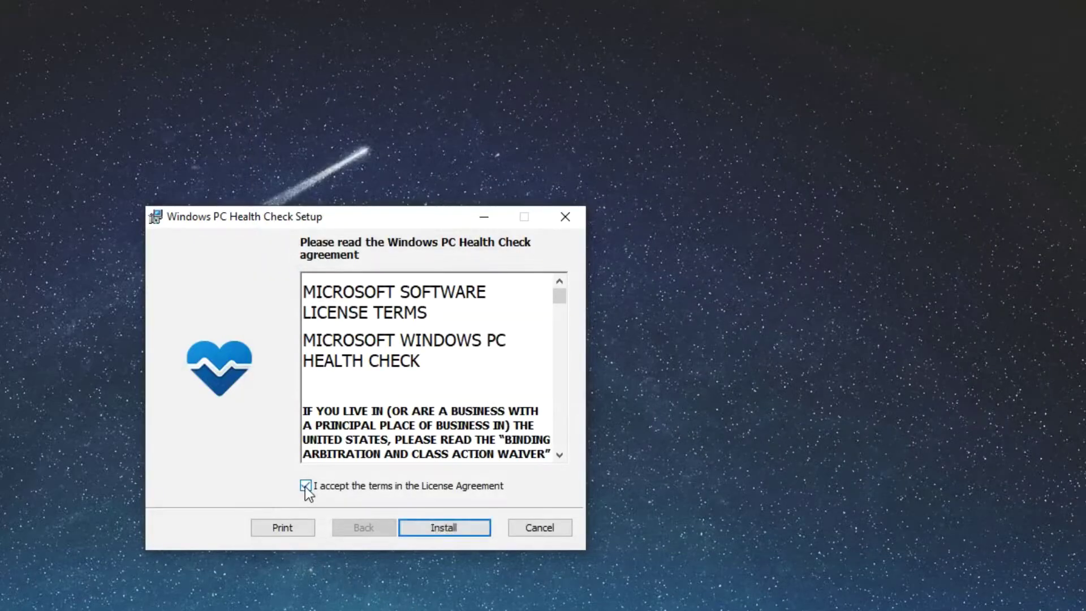
left_click(413, 530)
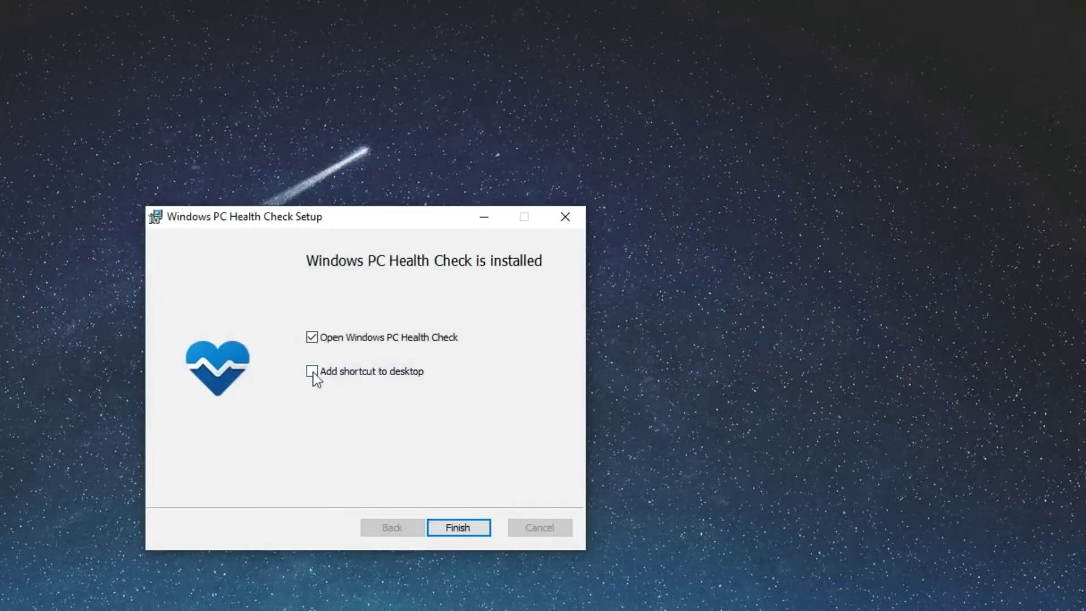
Step: Launch PC Health Check, run Check now, view all requirement results, then close the app
left_click(442, 531)
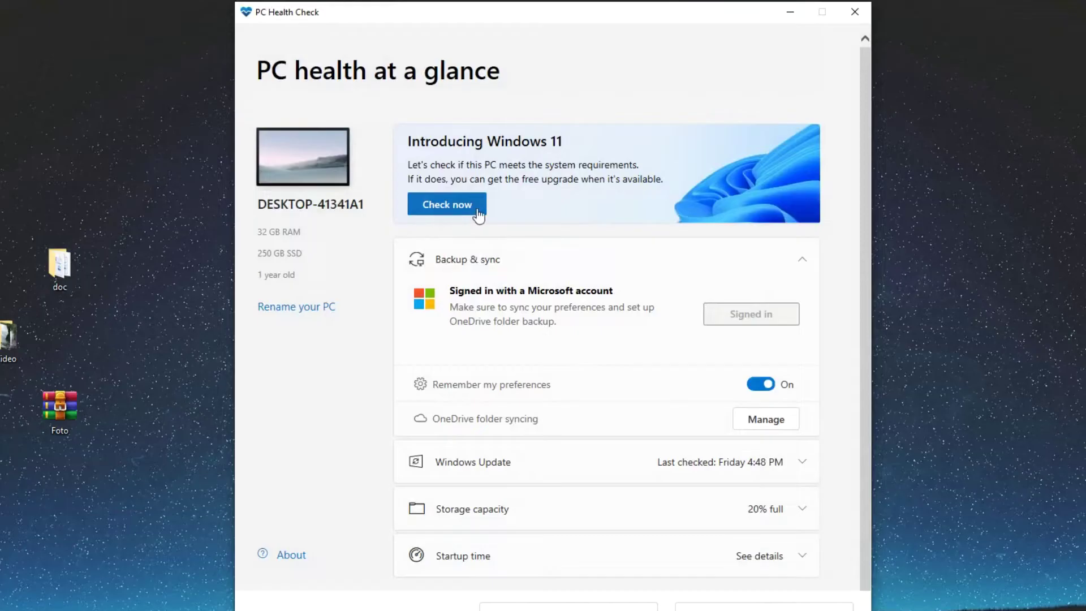
left_click(475, 210)
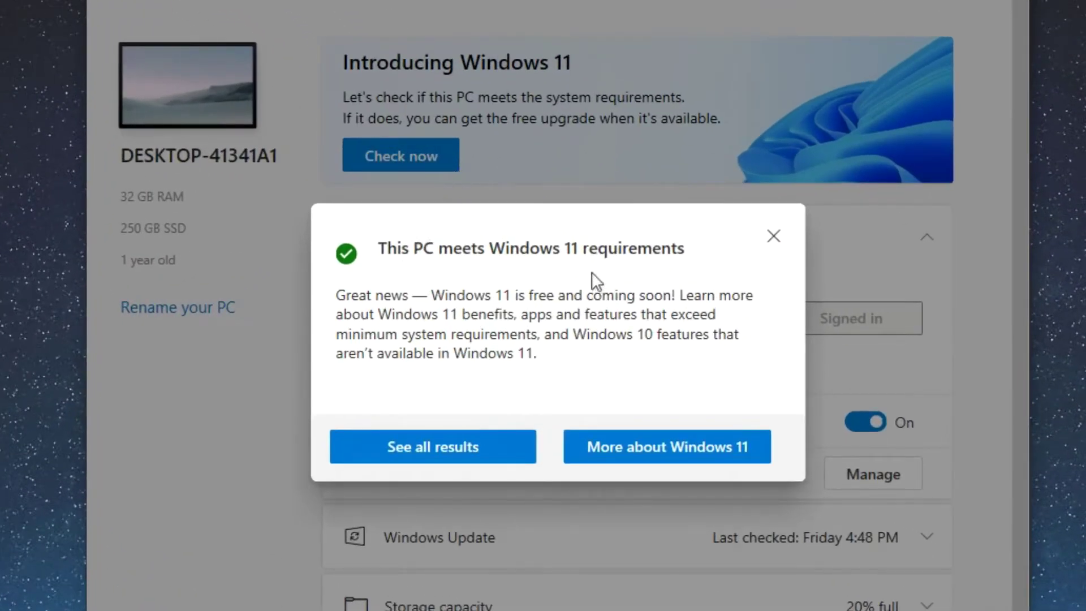
left_click(519, 454)
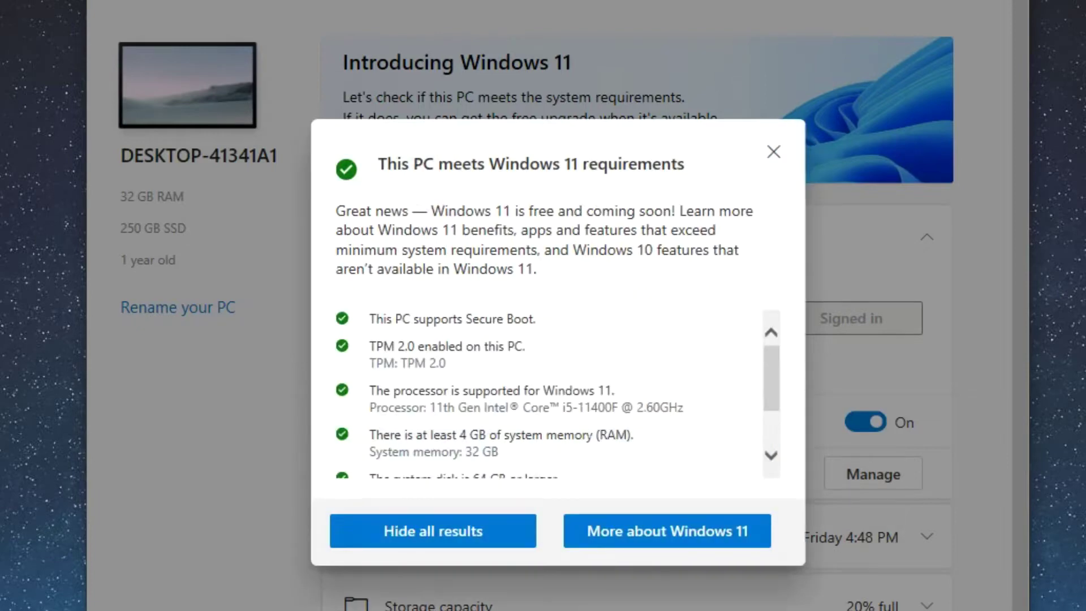
left_click_drag(770, 355, 768, 428)
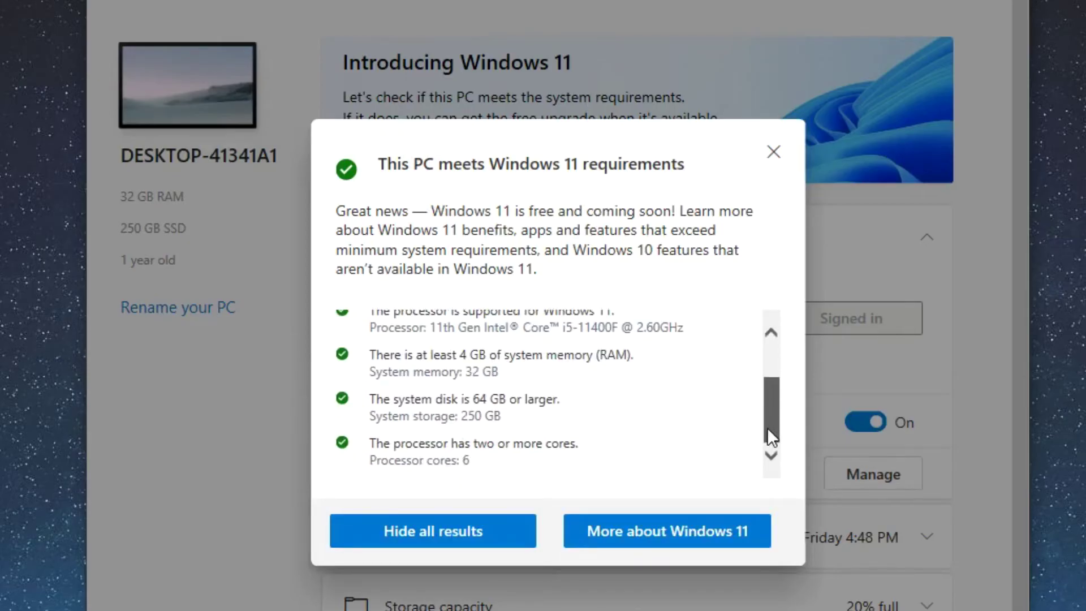
left_click_drag(768, 432, 775, 308)
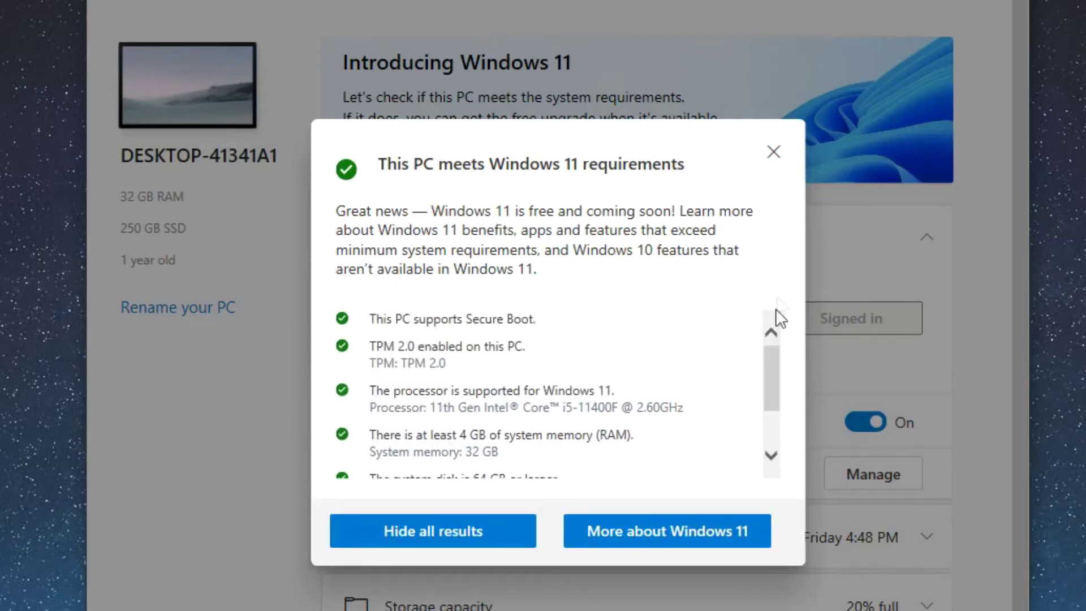
left_click(774, 155)
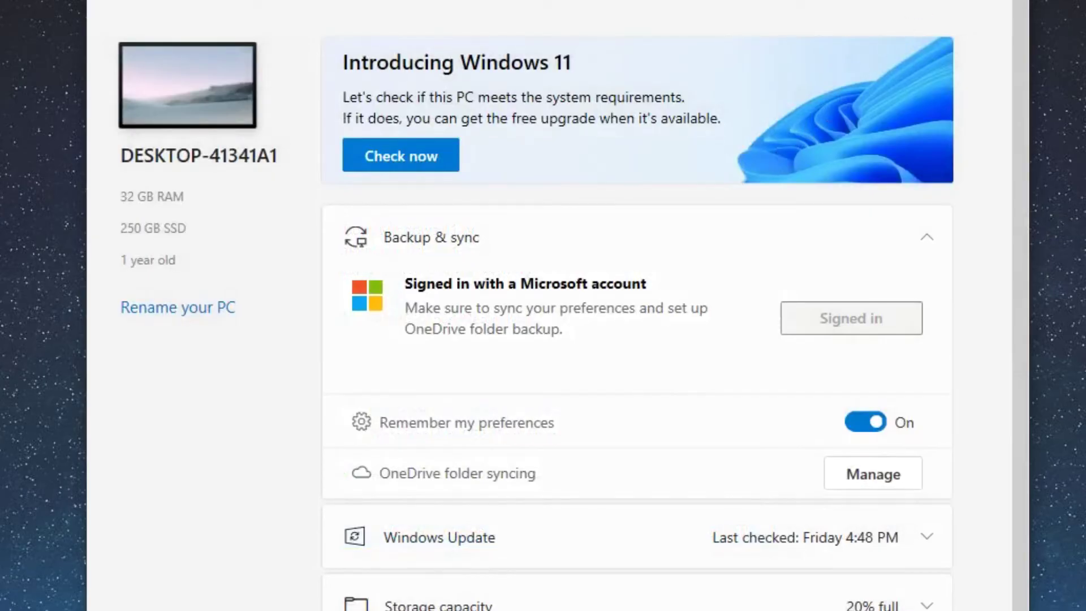
left_click(782, 50)
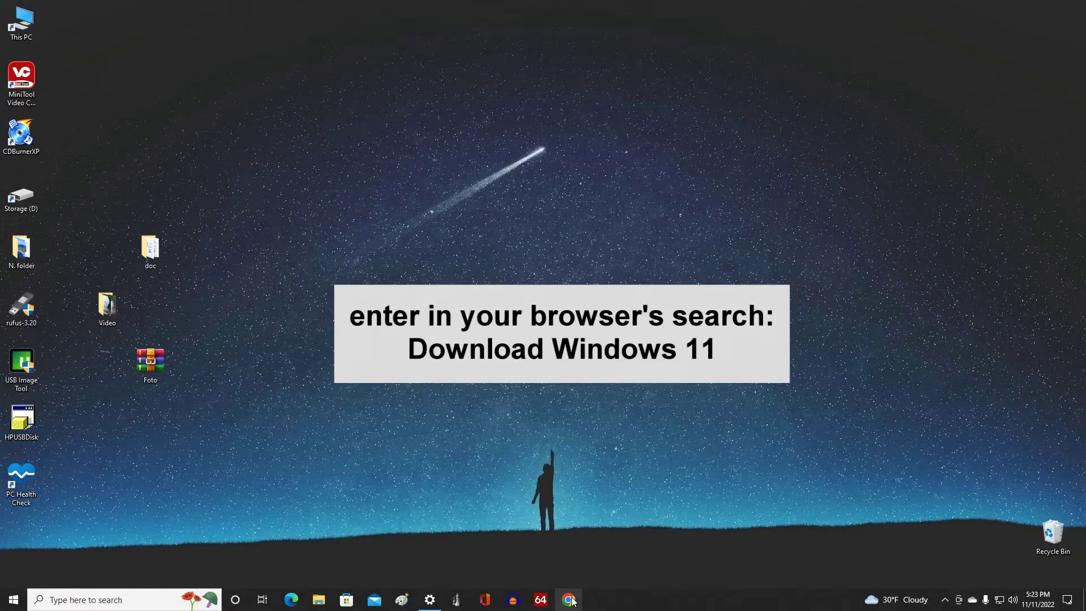
Step: Restore the YouTube video, expand its description and follow the link to Microsoft's Download Windows 11 page
left_click(570, 600)
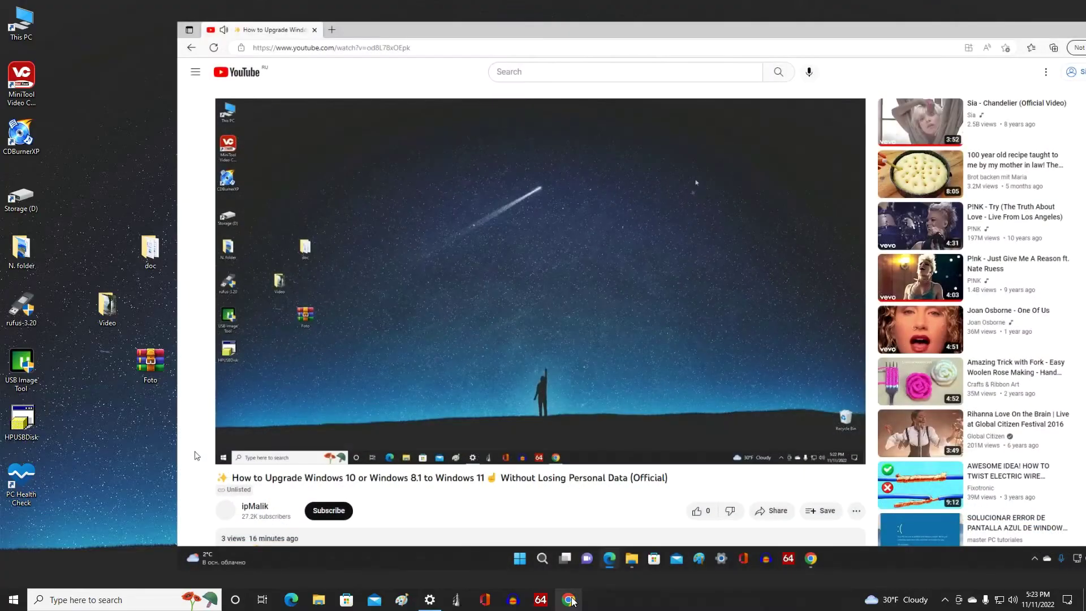
scroll(195, 455, "down", 4)
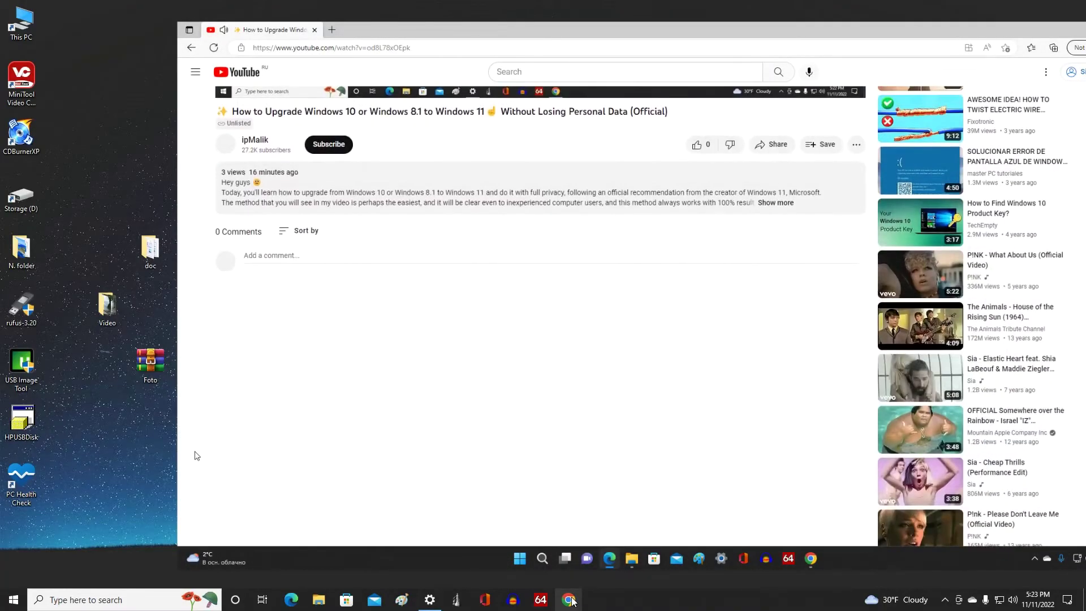
left_click(388, 206)
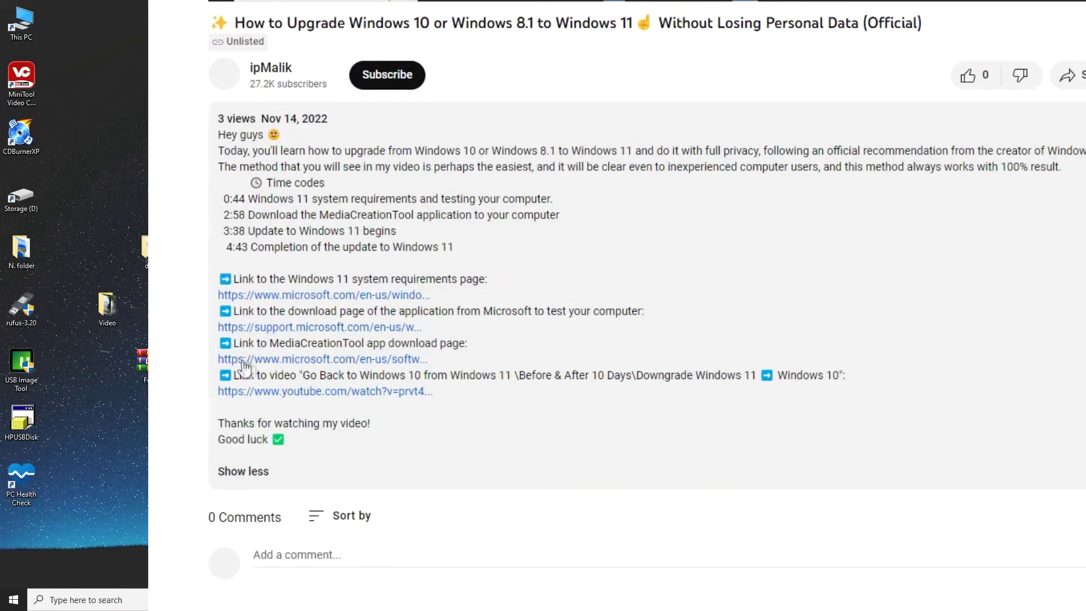
left_click(378, 360)
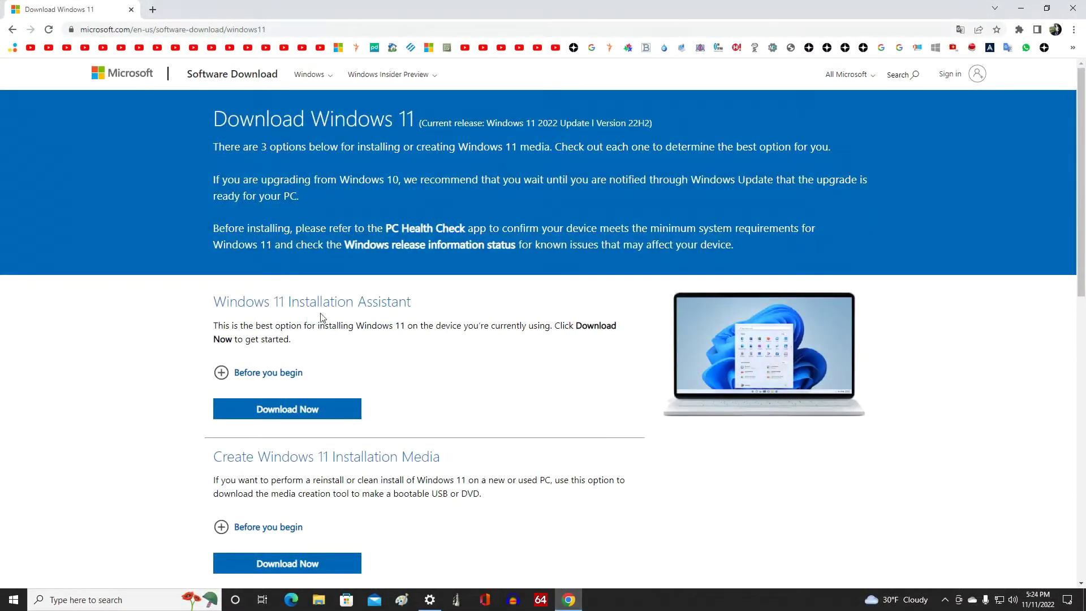
Step: Review 'Before you begin', download the Windows 11 Installation Assistant, then close Chrome
left_click(221, 374)
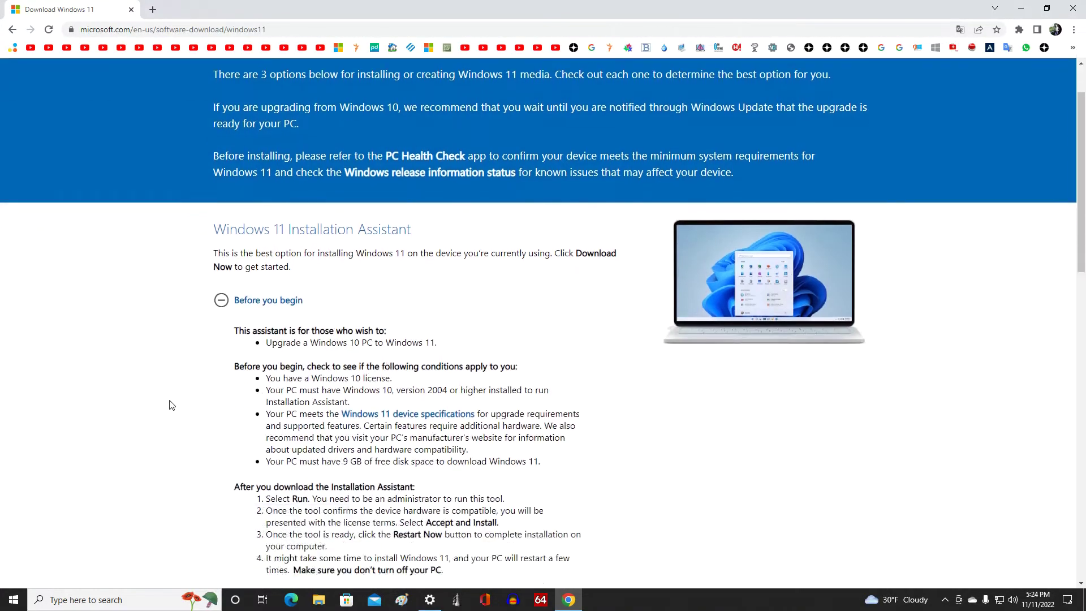
scroll(170, 405, "down", 2)
scroll(169, 405, "up", 1)
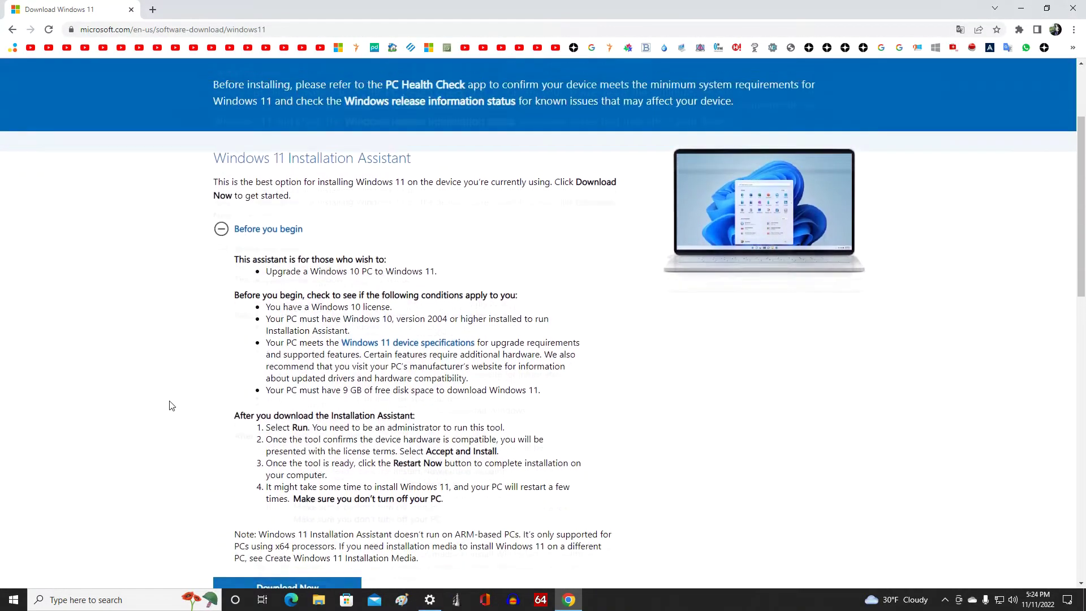
scroll(170, 405, "up", 1)
left_click(220, 321)
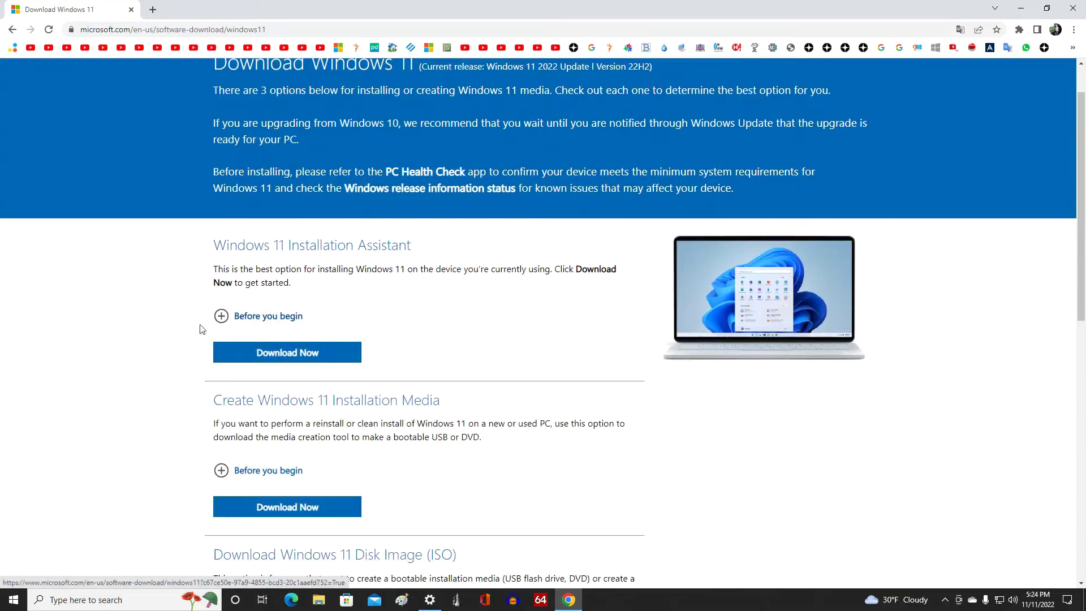
left_click(340, 359)
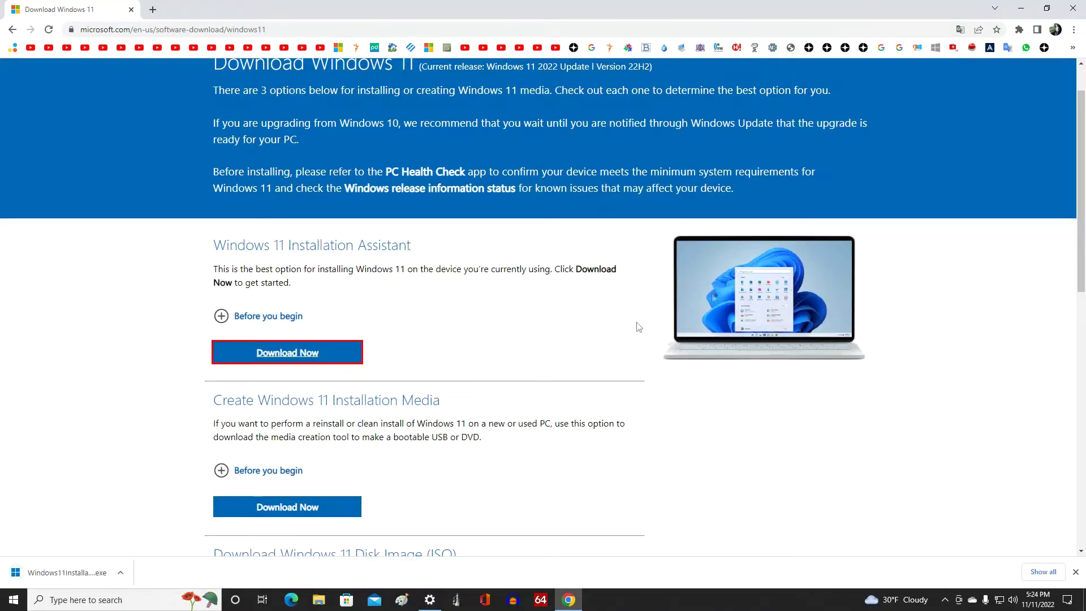
left_click(1070, 9)
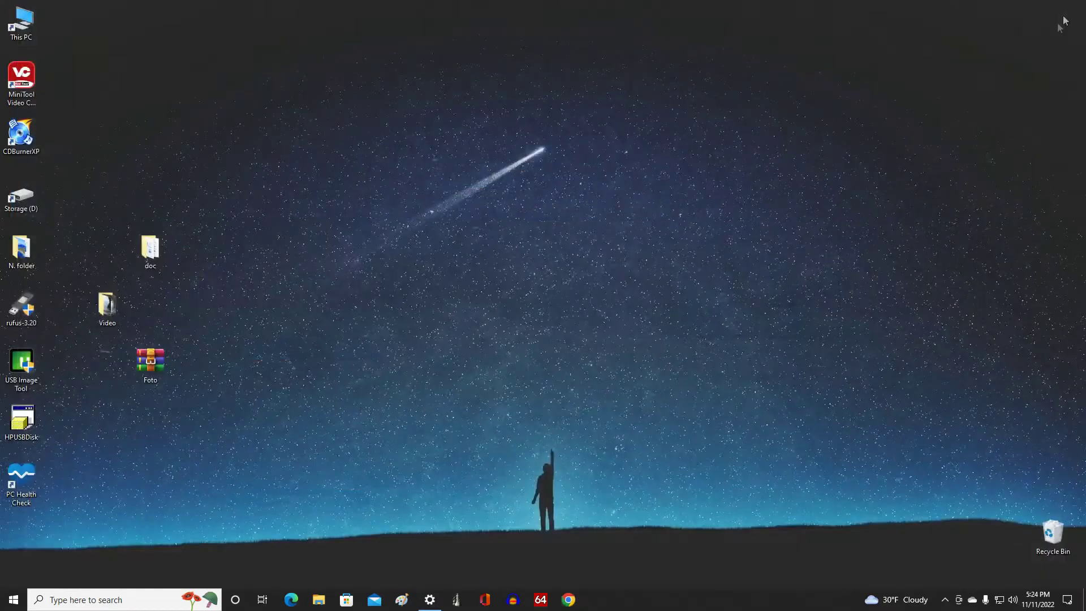
Step: From Downloads, run Windows11InstallationAssistant as administrator
left_click(318, 600)
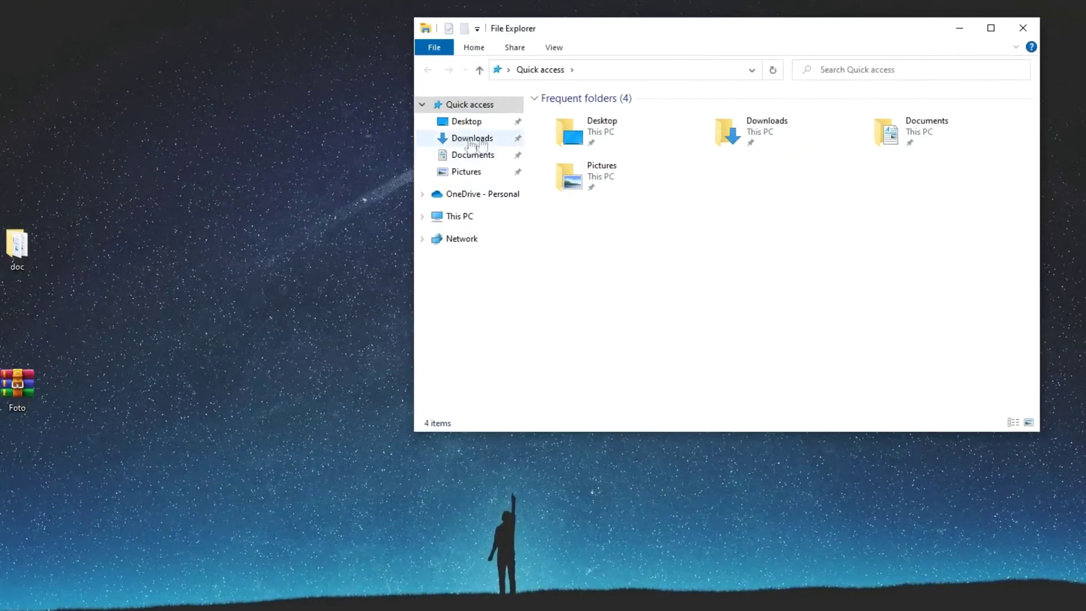
left_click(500, 140)
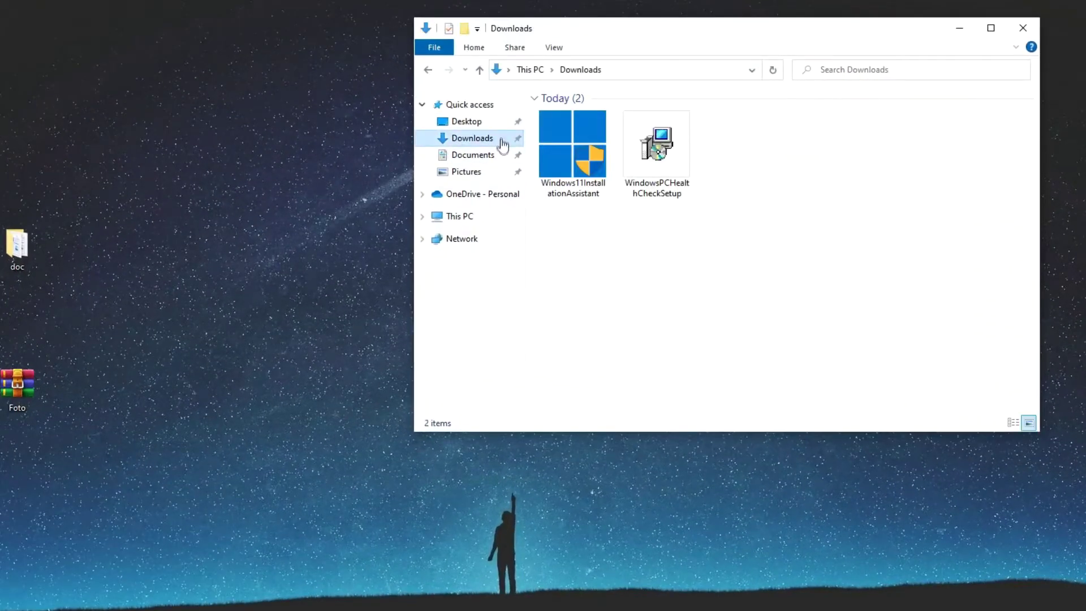
double_click(577, 154)
right_click(578, 154)
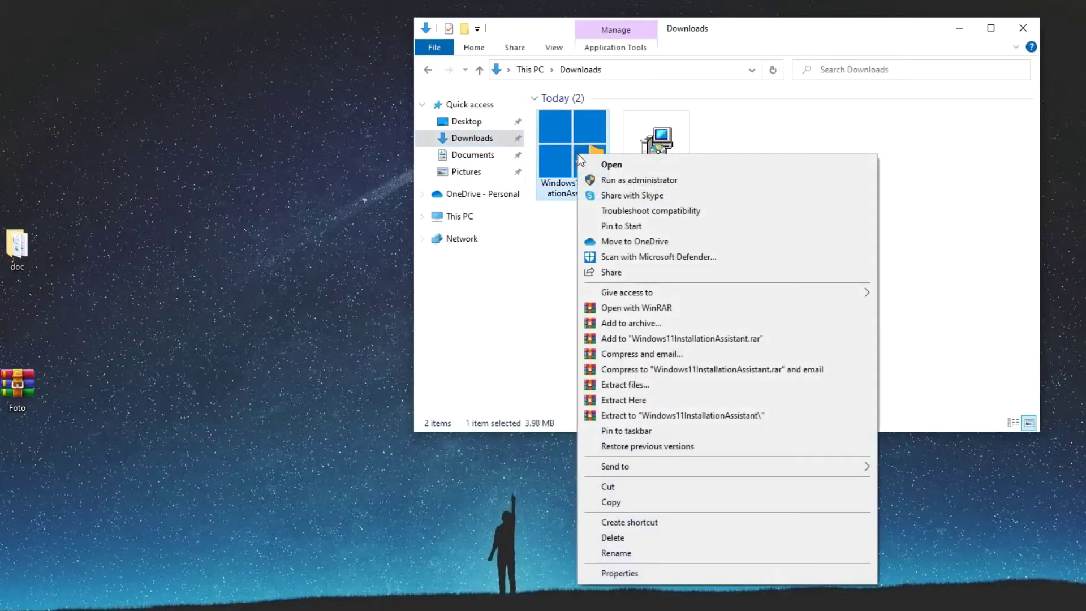
left_click(748, 182)
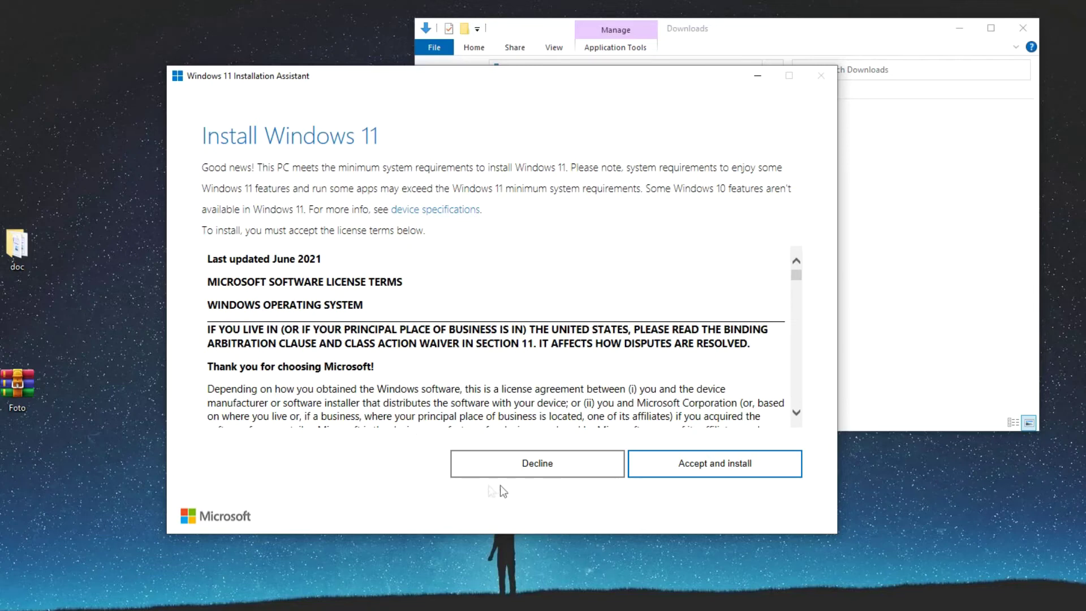
Step: Accept and install in the Installation Assistant and close the Downloads window while Windows 11 downloads
left_click(660, 471)
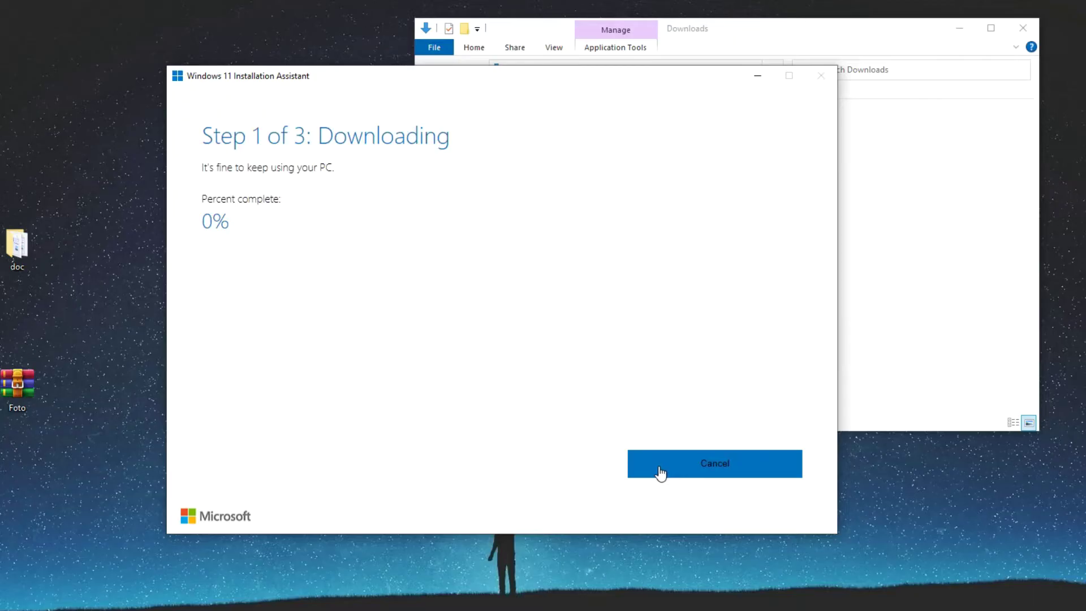
left_click(1029, 30)
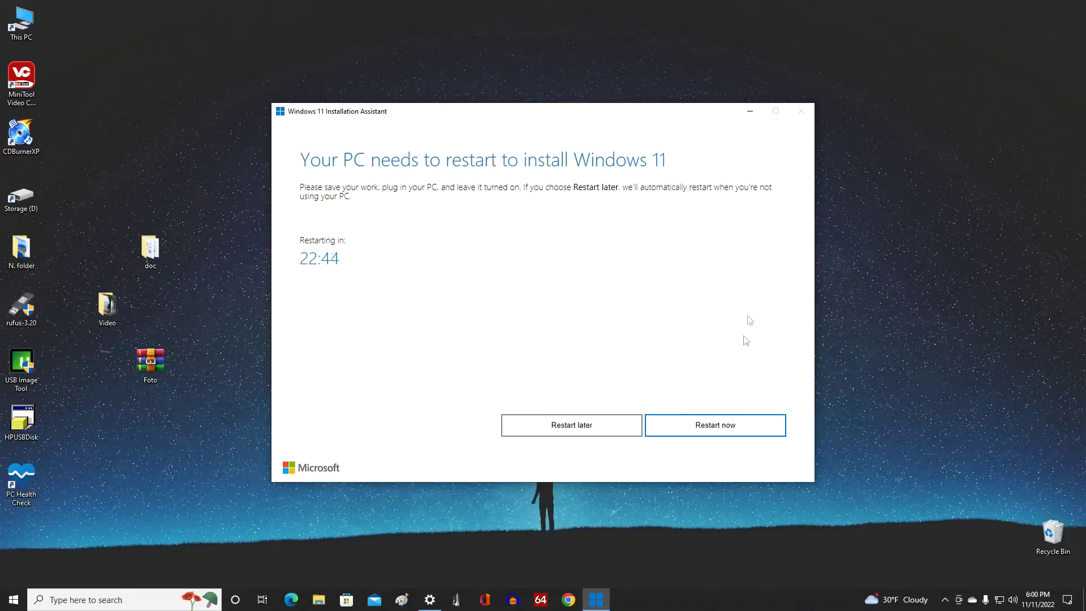
Step: Minimize the assistant and restart the PC from the Start button's Shut down or sign out menu
left_click(750, 116)
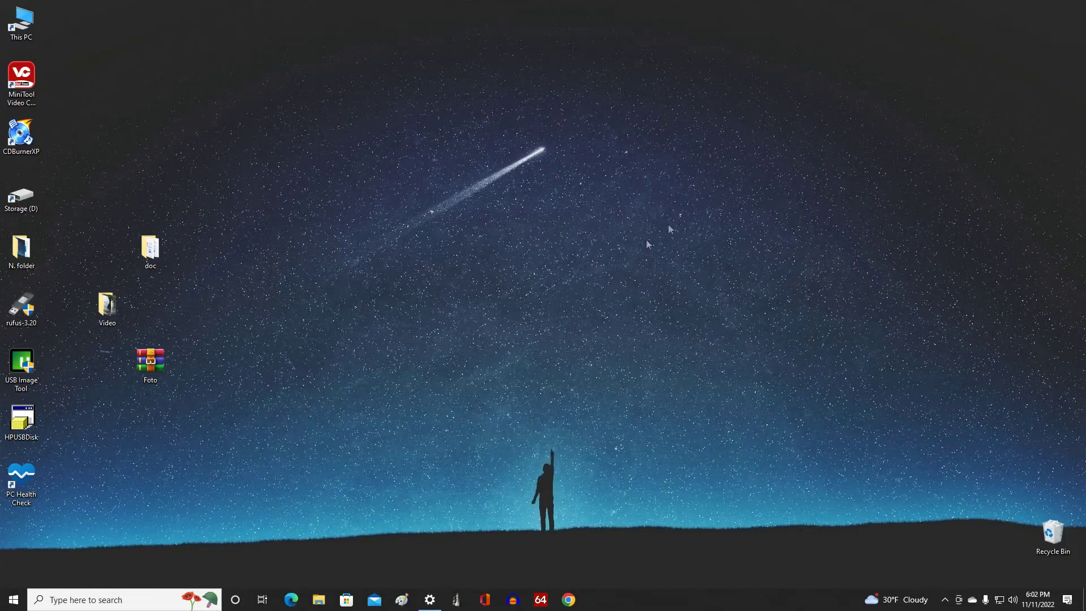
right_click(13, 600)
mouse_move(70, 566)
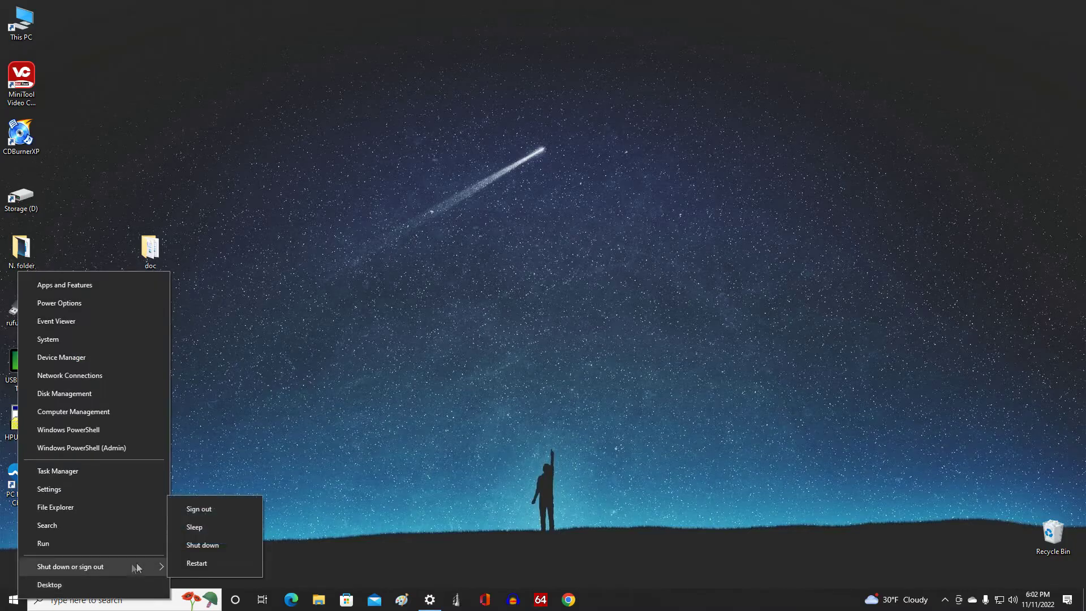
left_click(250, 565)
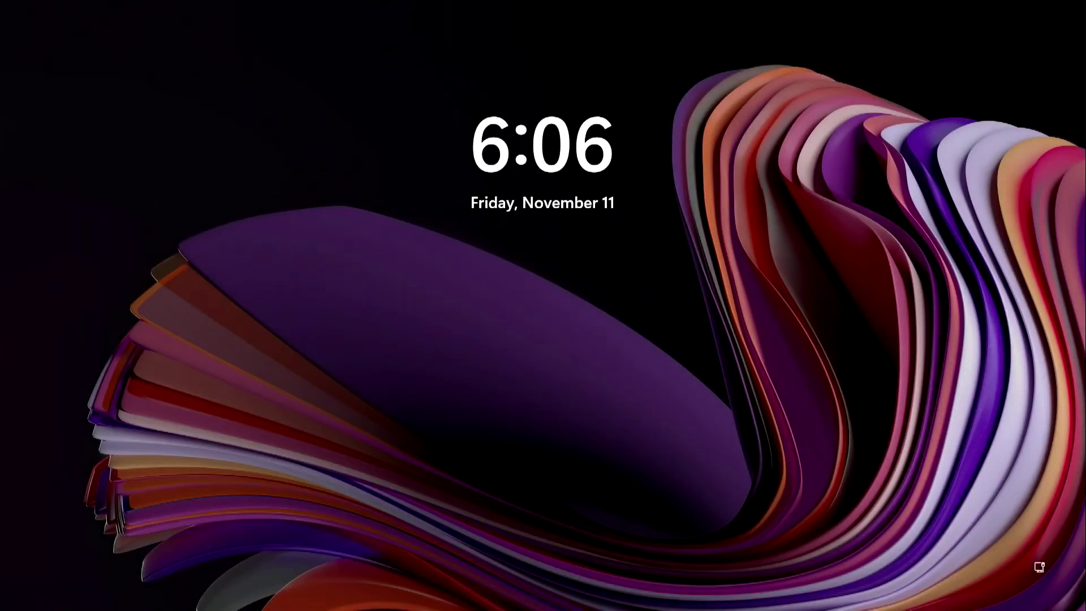
Step: Dismiss the Windows 11 lock screen and sign in with the PIN to reach the desktop
key("Return")
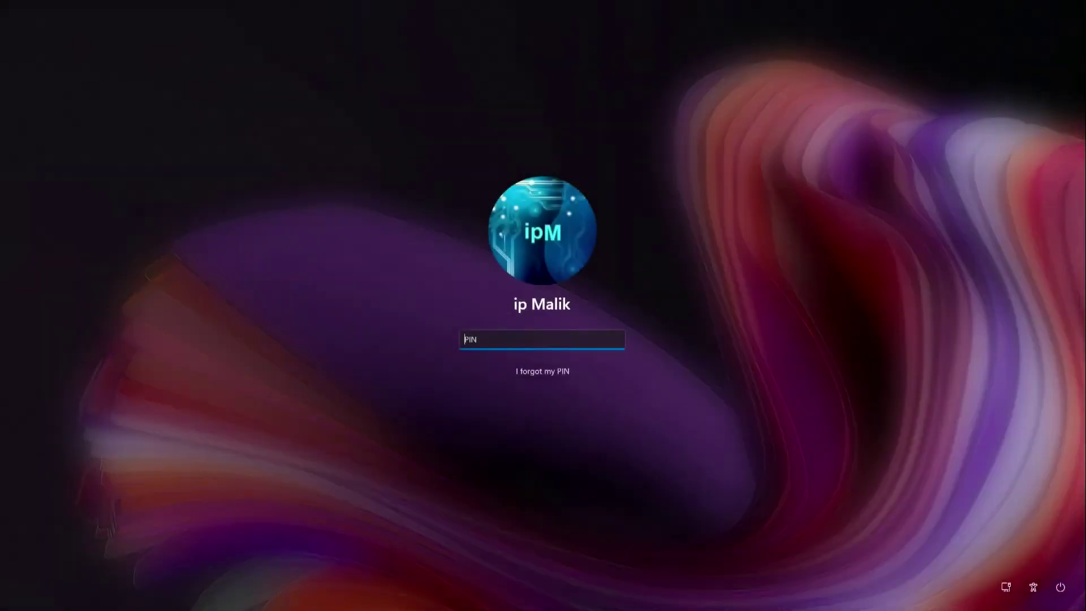
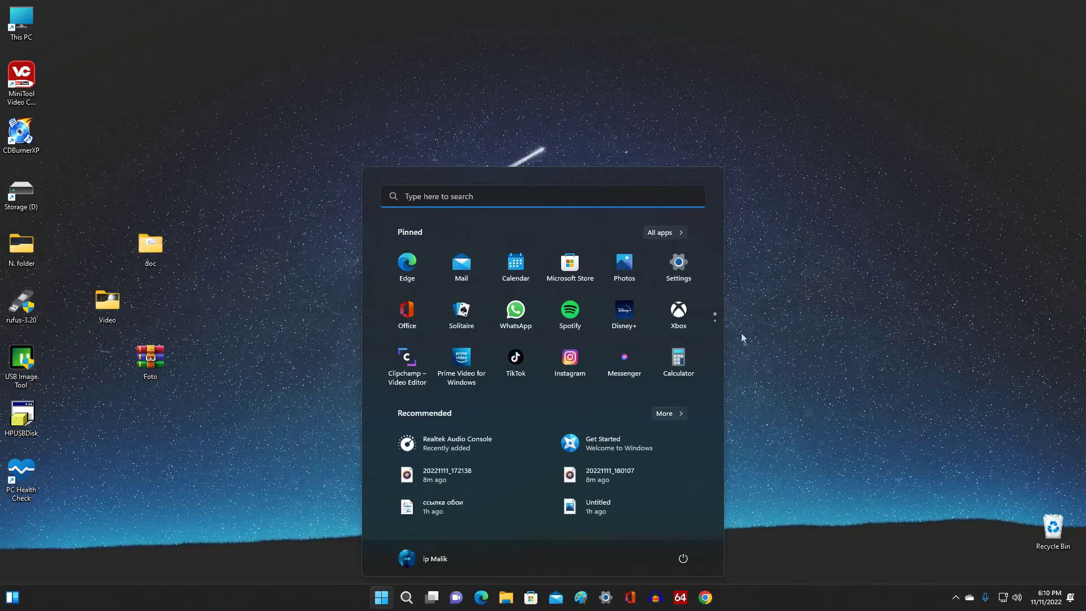
Step: Verify on the Activation page that Windows 11 Pro is active with a digital license, then close Settings
left_click(684, 274)
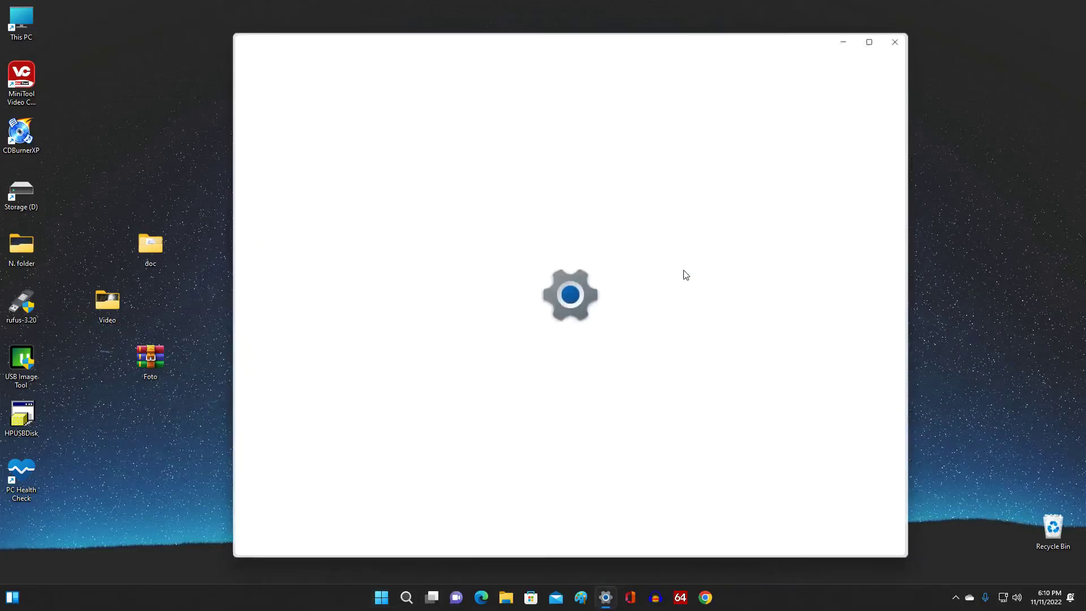
scroll(684, 274, "down", 5)
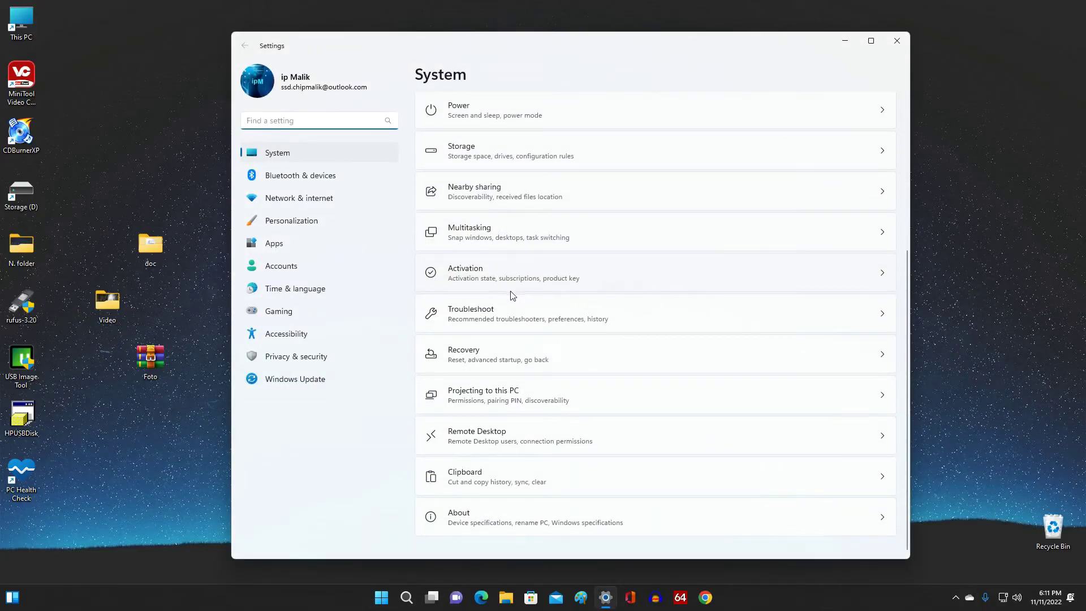
left_click(622, 279)
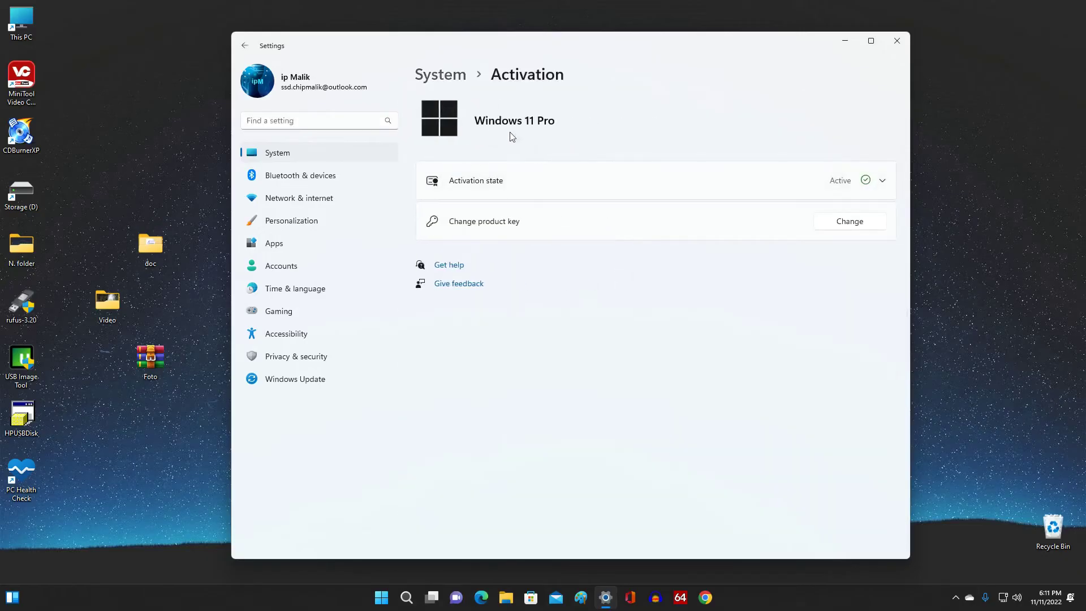
left_click(584, 187)
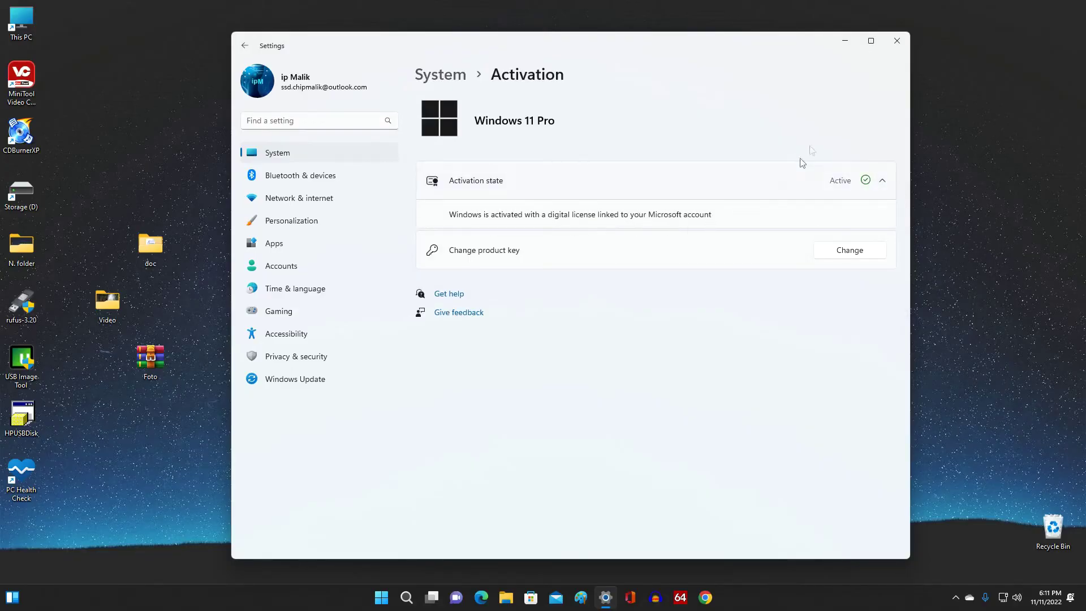
left_click(897, 41)
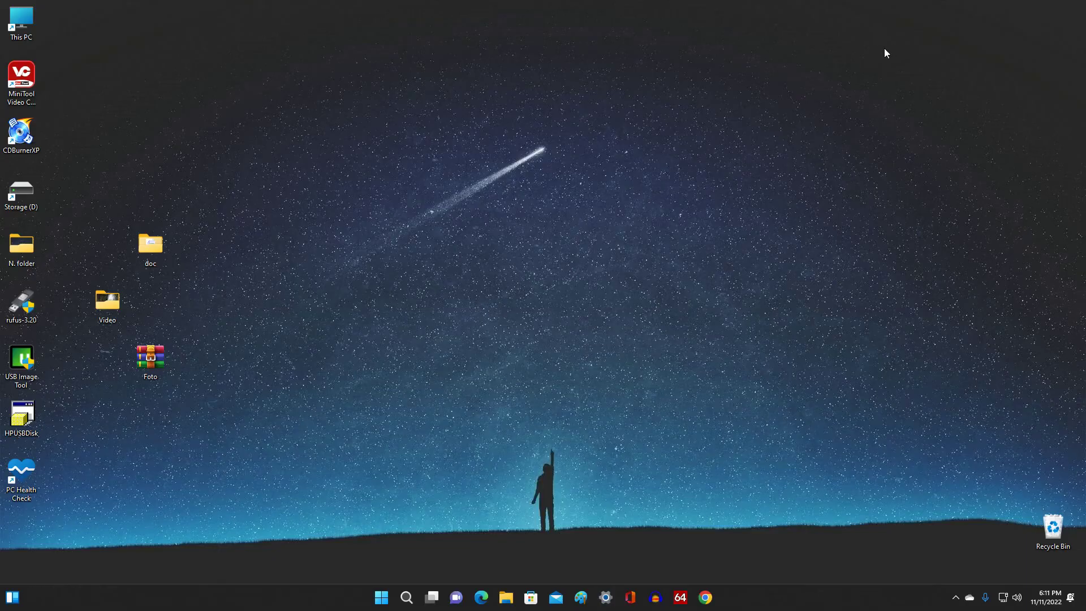
left_click_drag(211, 179, 78, 415)
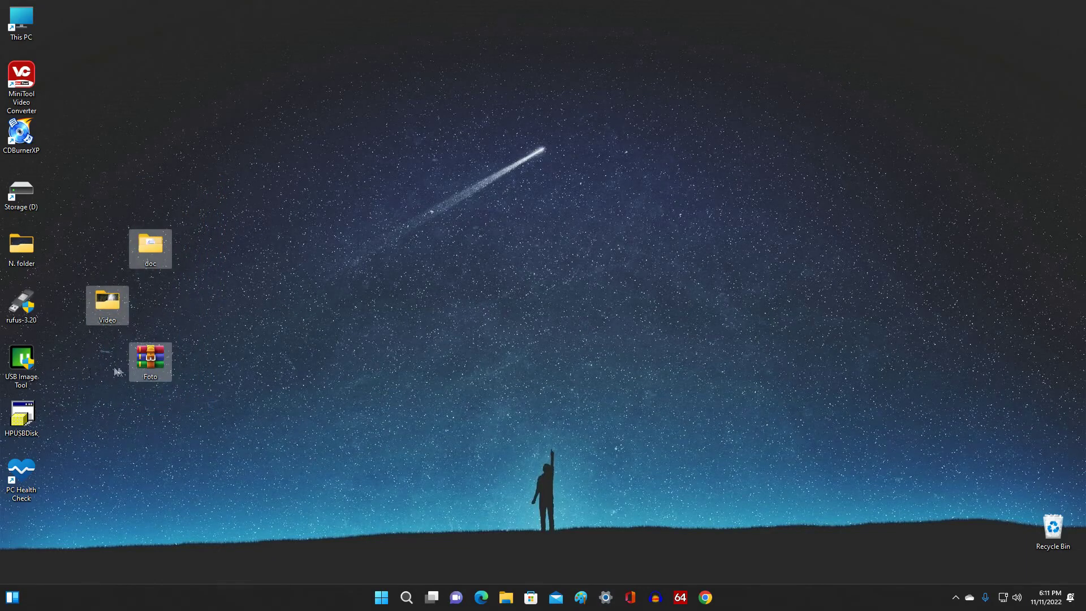
left_click(190, 428)
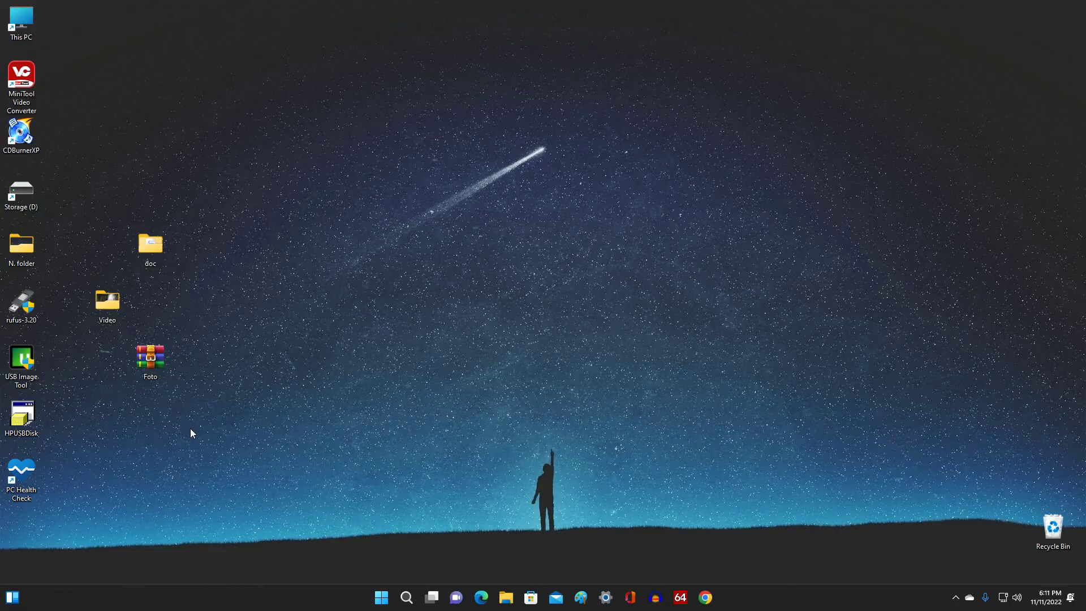